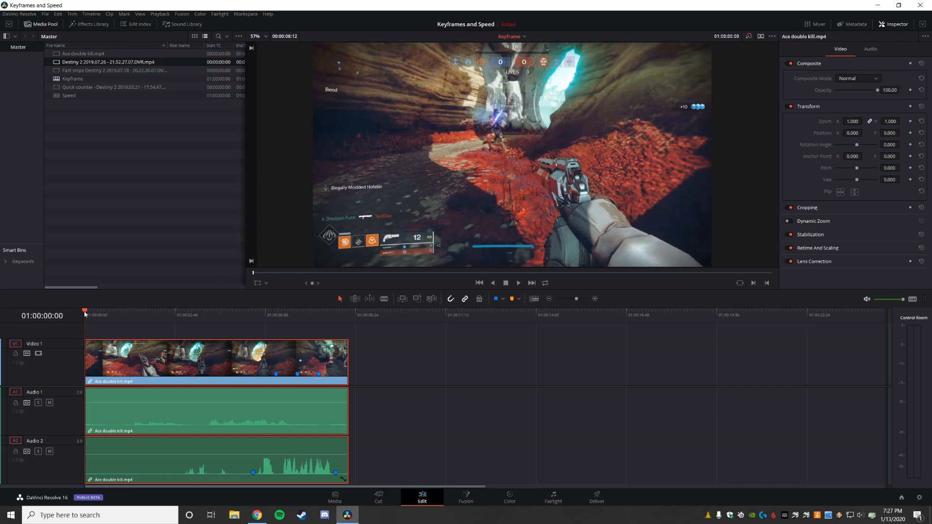
Add Transform keyframes to the Ace double kill clip at Marker 2 and Marker 4
{"action": "left_click_drag", "start_coordinate": [85, 314], "coordinate": [274, 326]}
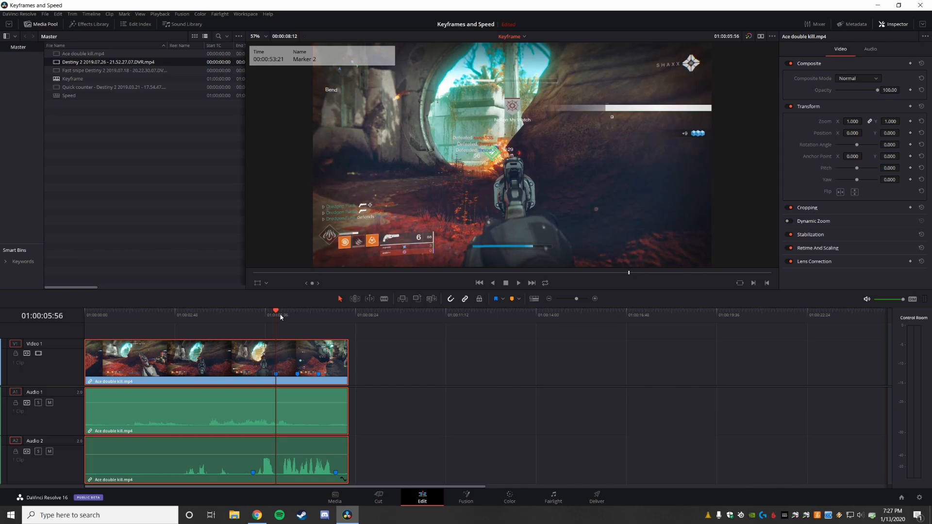
{"action": "left_click_drag", "start_coordinate": [279, 309], "coordinate": [297, 312]}
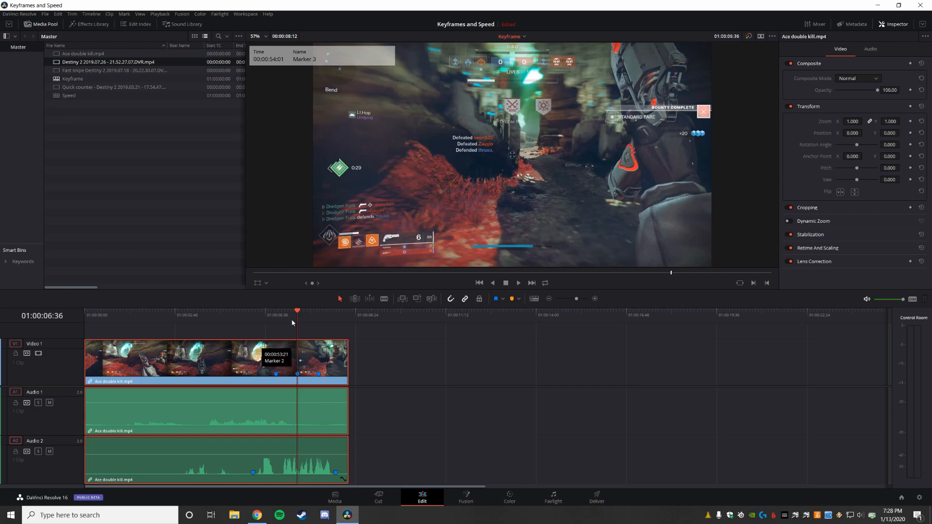
{"action": "left_click", "coordinate": [281, 312]}
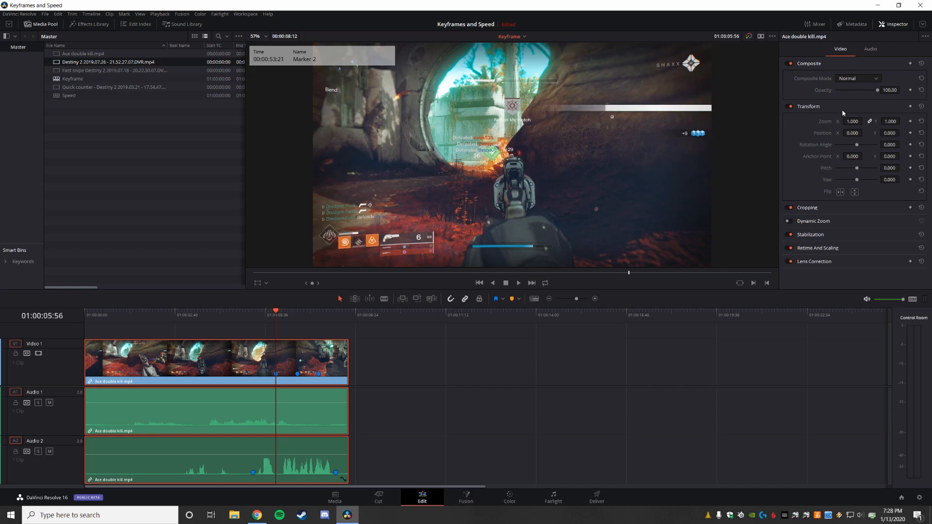
{"action": "left_click", "coordinate": [911, 107]}
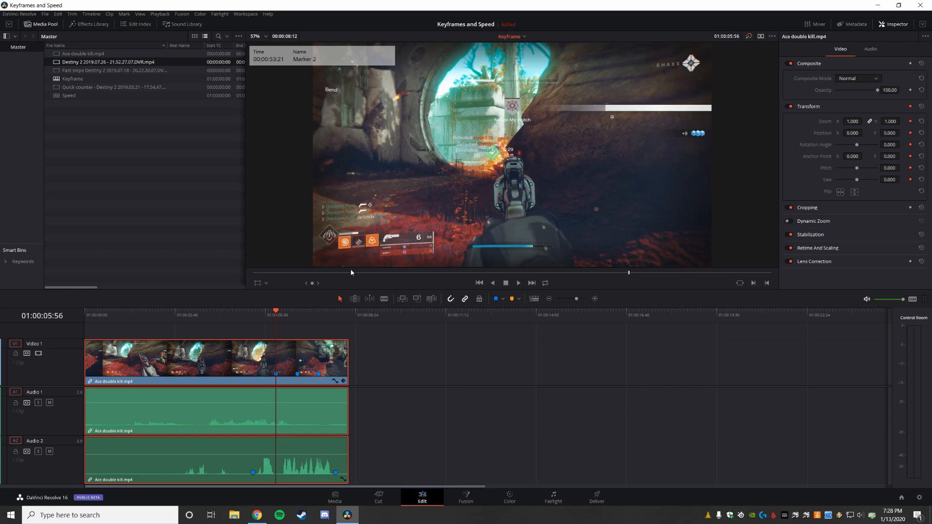
{"action": "left_click_drag", "start_coordinate": [278, 312], "coordinate": [318, 314]}
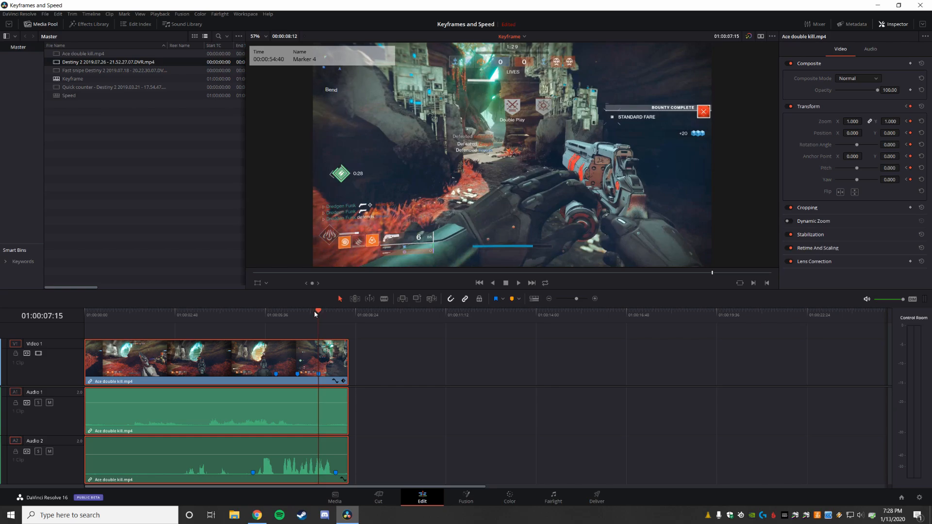
At Marker 3, set the clip's linked zoom to 2.000 and its position to X 902, Y 459
{"action": "left_click_drag", "start_coordinate": [314, 313], "coordinate": [304, 314]}
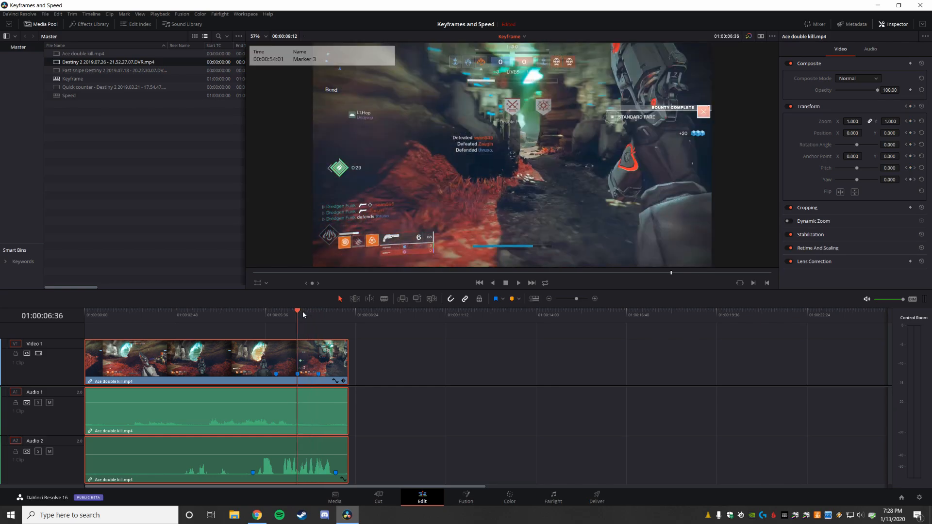
{"action": "left_click_drag", "start_coordinate": [853, 121], "coordinate": [864, 123]}
{"action": "left_click", "coordinate": [854, 125]}
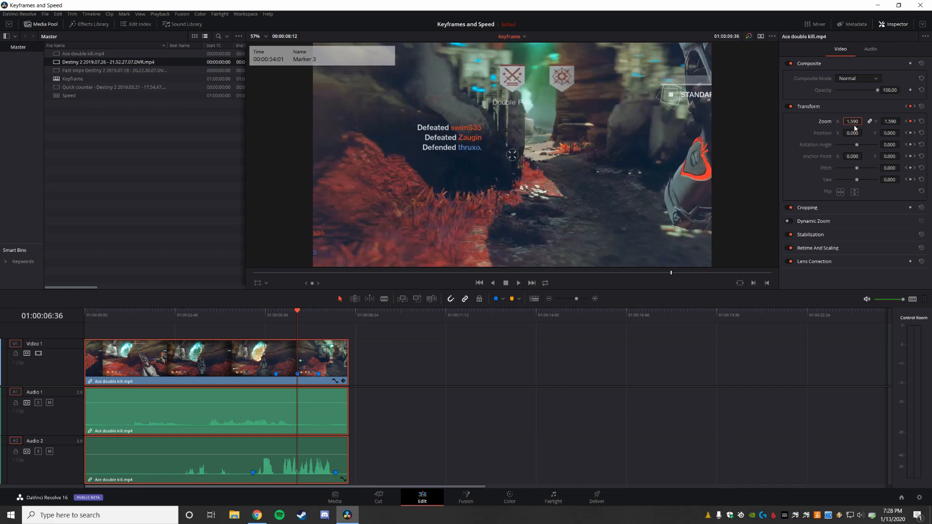
{"action": "type", "text": "2"}
{"action": "key", "text": "Return"}
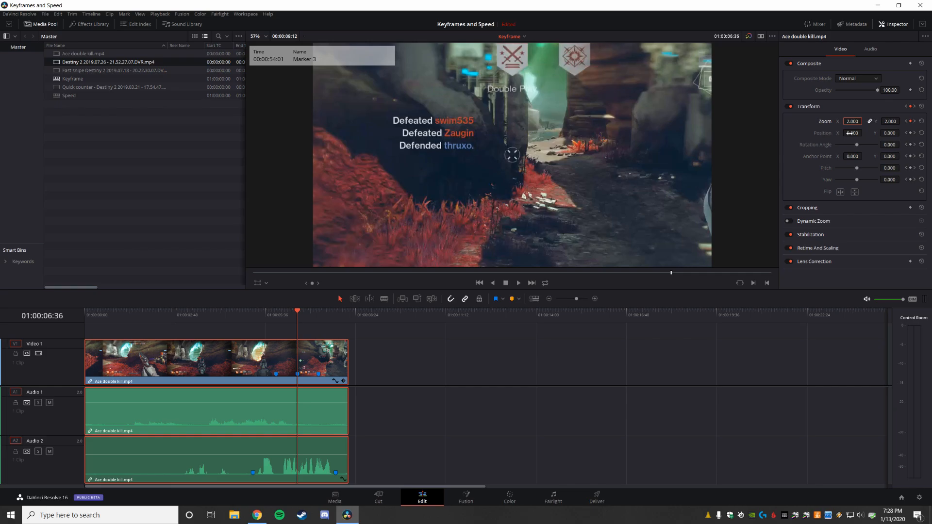
{"action": "left_click_drag", "start_coordinate": [850, 133], "coordinate": [880, 135]}
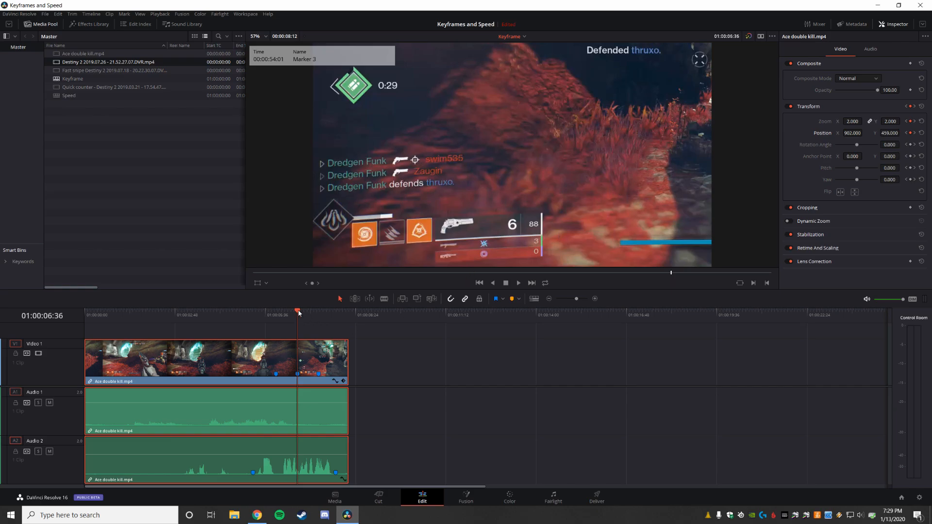
Go through the clip's Transform keyframes one by one and play the clip from near its start to review the zoom
{"action": "mouse_move", "coordinate": [292, 315]}
{"action": "left_mouse_down"}
{"action": "mouse_move", "coordinate": [283, 324]}
{"action": "mouse_move", "coordinate": [314, 325]}
{"action": "left_mouse_up"}
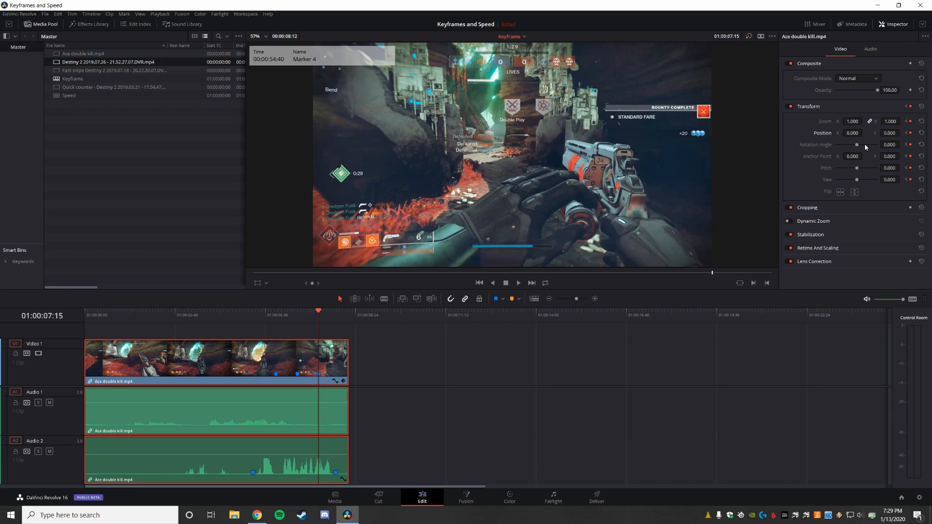
{"action": "left_click", "coordinate": [906, 107]}
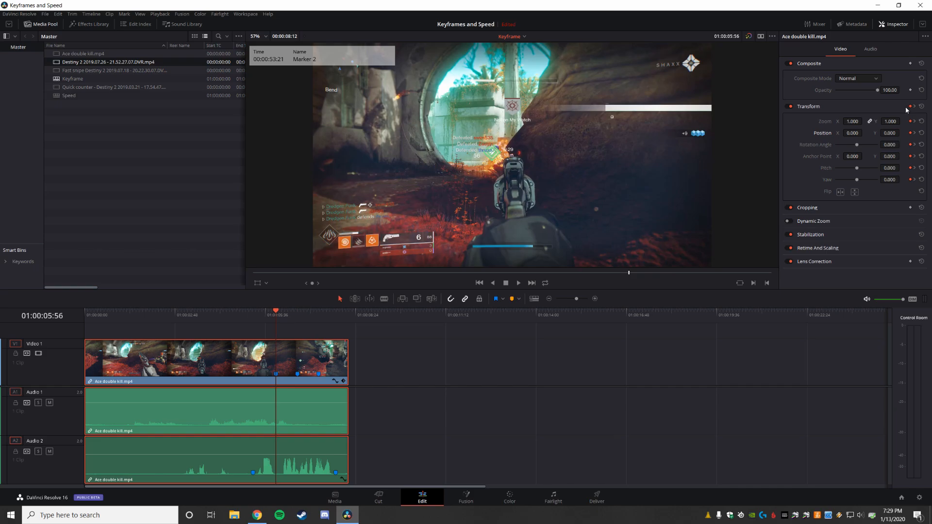
{"action": "left_click", "coordinate": [914, 106]}
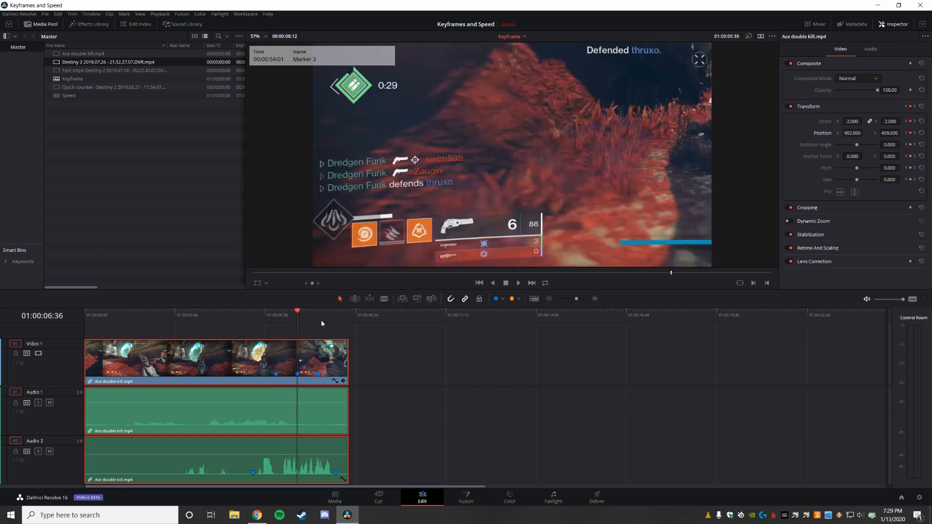
{"action": "left_click", "coordinate": [915, 107]}
{"action": "left_click", "coordinate": [906, 107]}
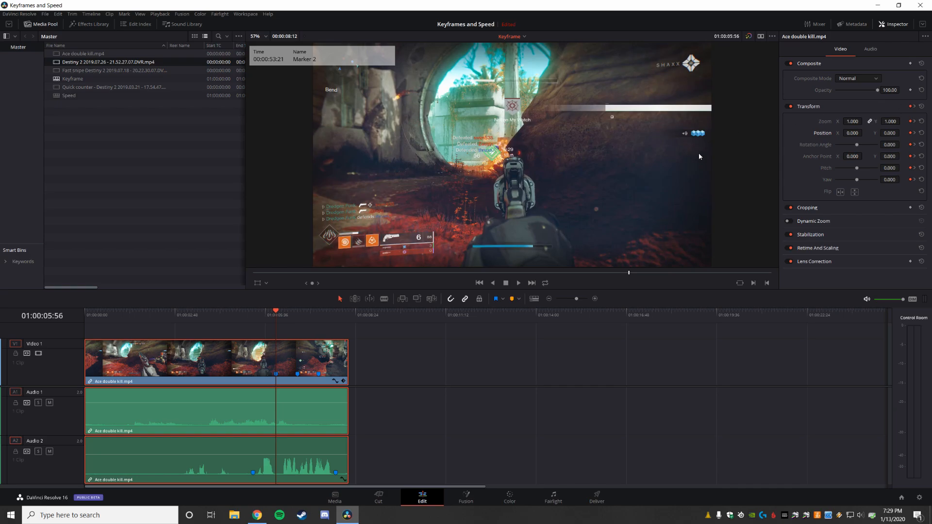
{"action": "left_click_drag", "start_coordinate": [277, 317], "coordinate": [94, 316]}
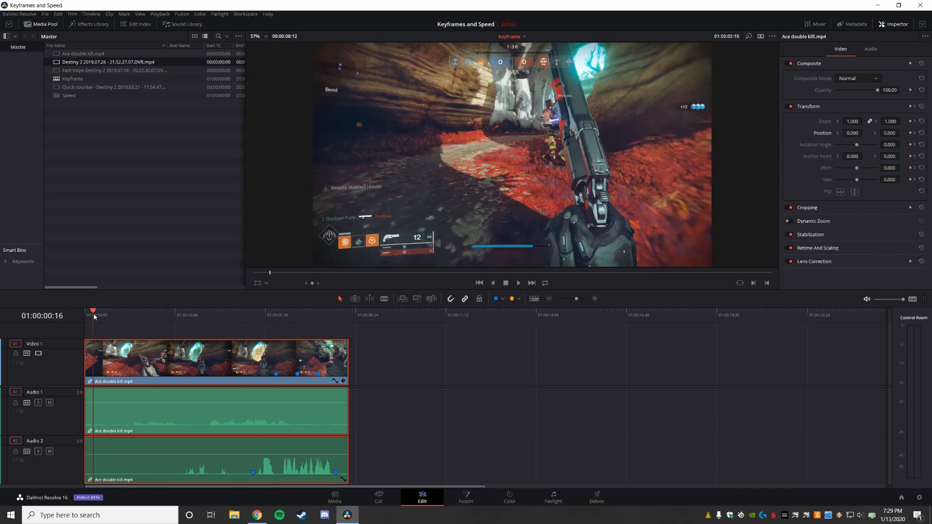
{"action": "left_click", "coordinate": [518, 283]}
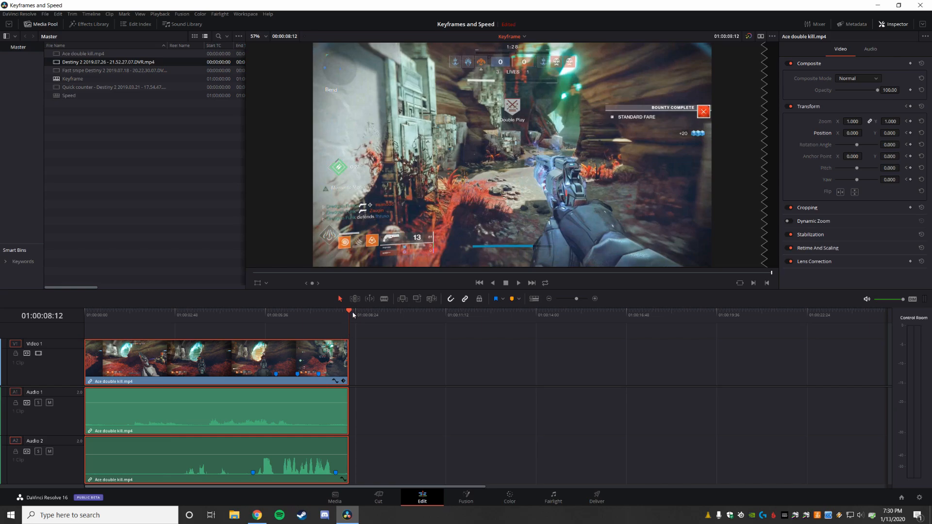
Add Clip Volume keyframes at Marker 5 to the clip's audio on both Audio 1 and Audio 2
{"action": "left_click_drag", "start_coordinate": [349, 313], "coordinate": [254, 325]}
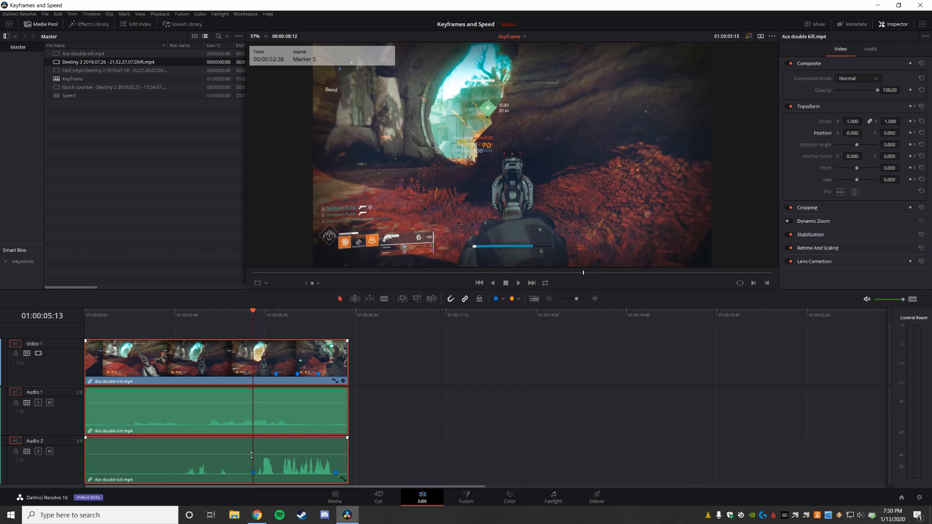
{"action": "left_click", "coordinate": [871, 56]}
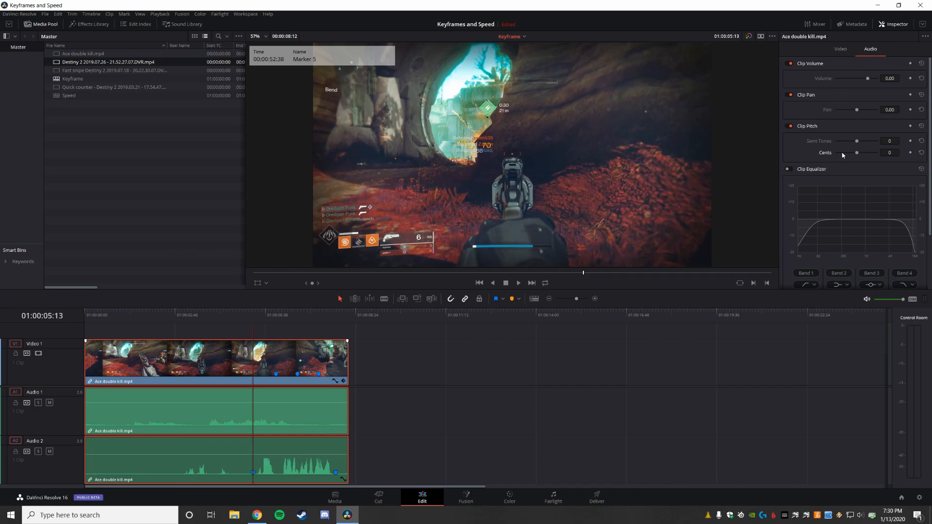
{"action": "left_click", "coordinate": [910, 65]}
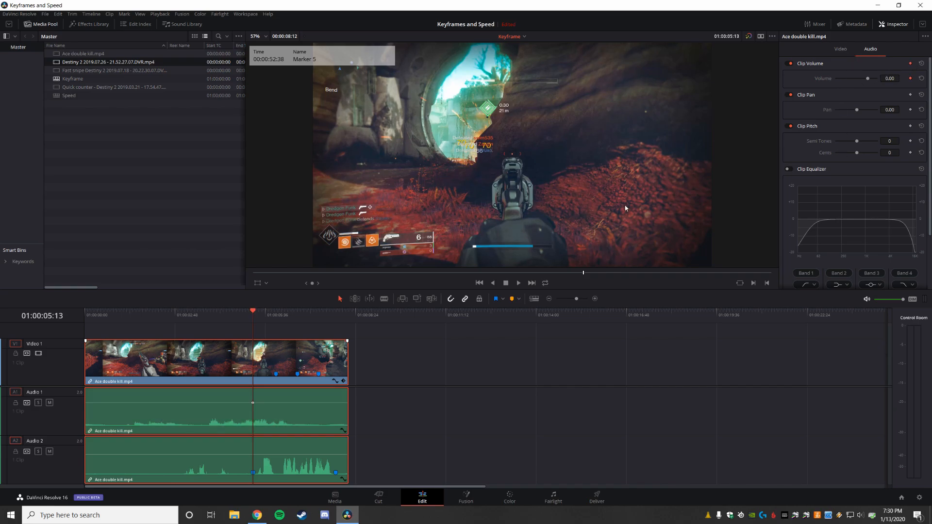
{"action": "left_click", "coordinate": [240, 443]}
{"action": "left_click", "coordinate": [910, 63]}
Add a second volume keyframe on Audio 2 at 01:00:05:00 and lower the level before it to -100
{"action": "left_click_drag", "start_coordinate": [241, 454], "coordinate": [242, 454]}
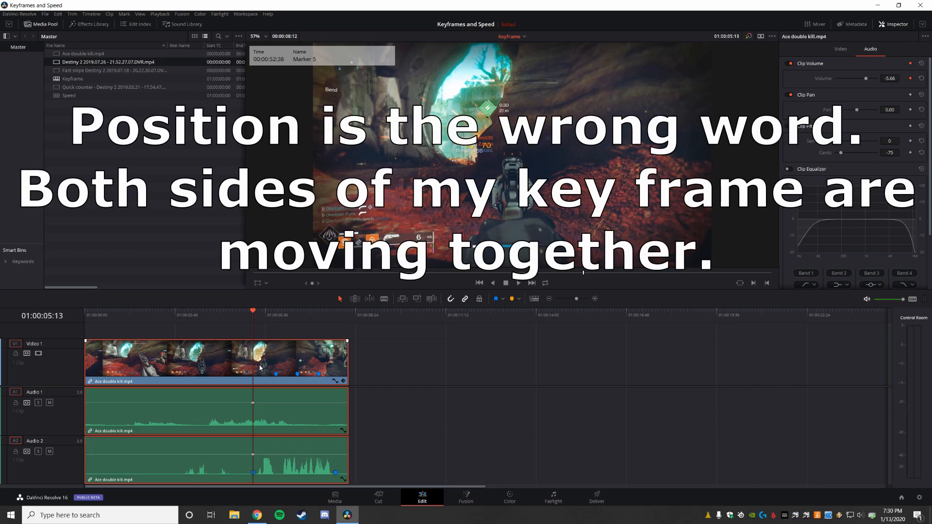
{"action": "left_click", "coordinate": [246, 312]}
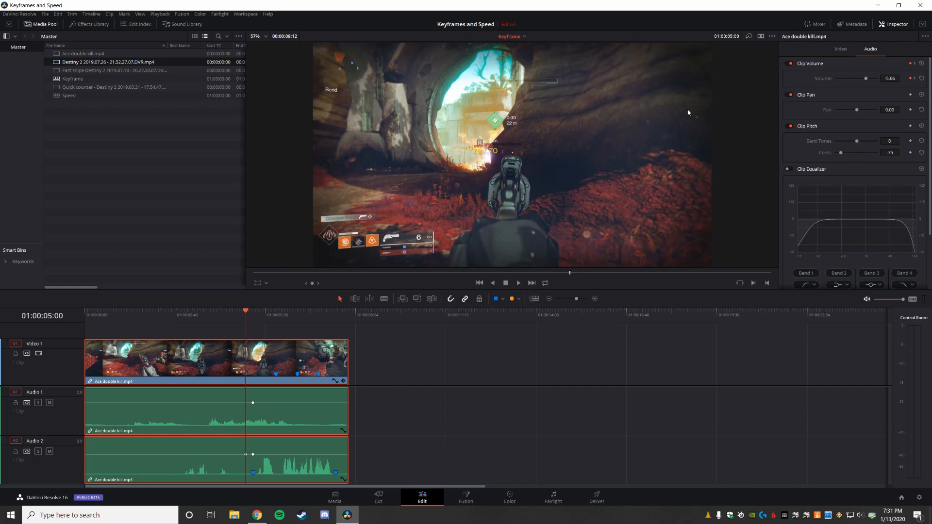
{"action": "left_click_drag", "start_coordinate": [181, 454], "coordinate": [181, 482]}
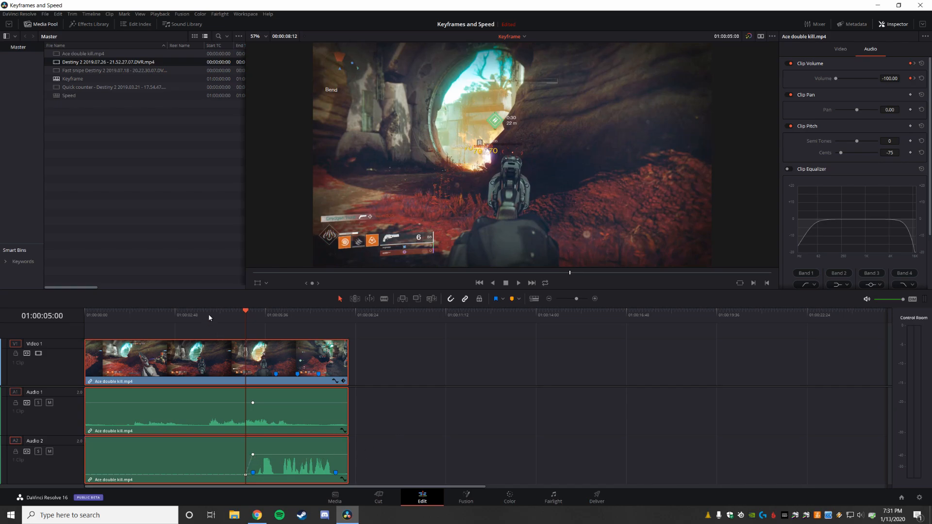
Play the timeline from before the audio keyframes past Marker 4 to check the volume rise on Audio 2
{"action": "left_click_drag", "start_coordinate": [209, 313], "coordinate": [184, 317]}
{"action": "key", "text": "space"}
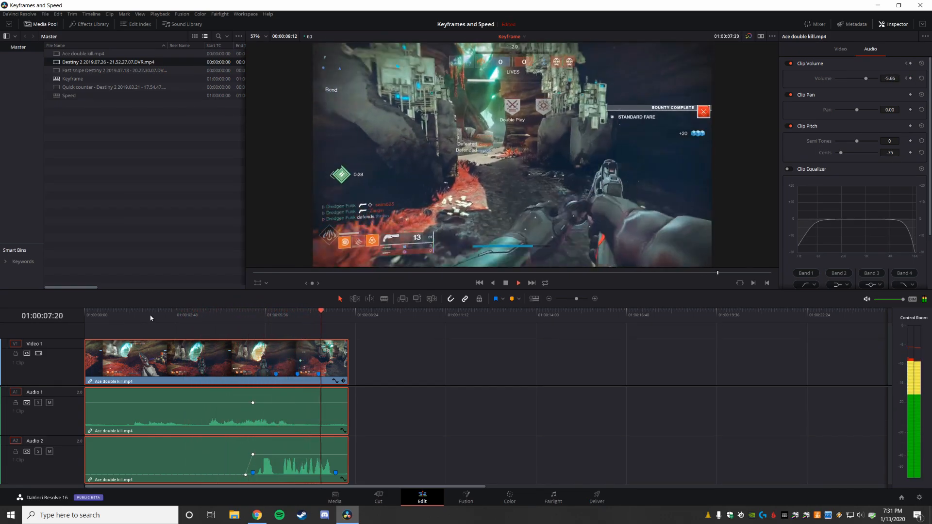
{"action": "key", "text": "space"}
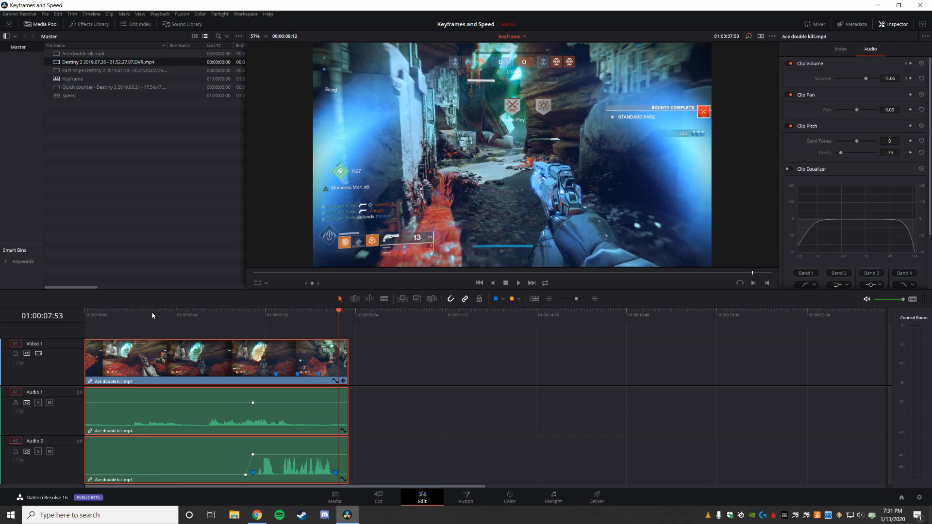
Try rotating the video clip to about -259.83 degrees, and undo the rotation
{"action": "left_click", "coordinate": [840, 50]}
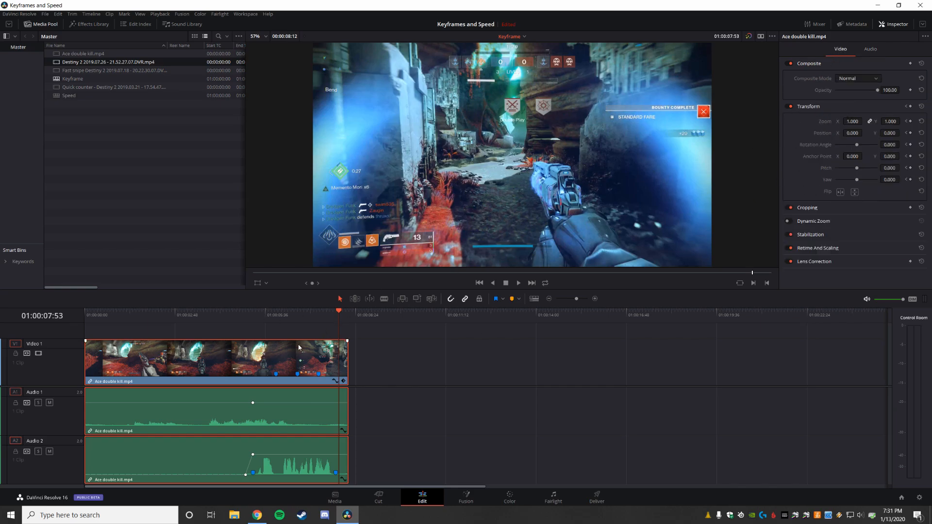
{"action": "mouse_move", "coordinate": [853, 146]}
{"action": "left_mouse_down"}
{"action": "mouse_move", "coordinate": [865, 146]}
{"action": "mouse_move", "coordinate": [842, 147]}
{"action": "left_mouse_up"}
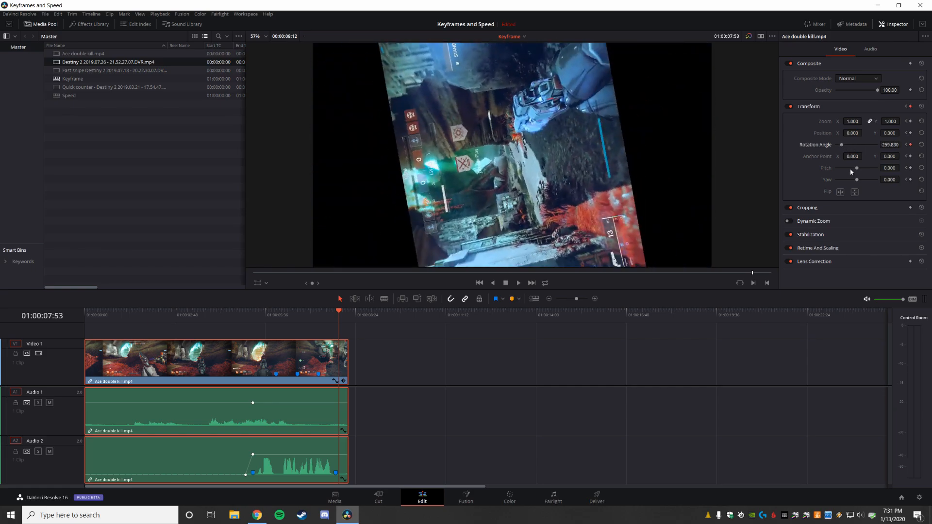
{"action": "key", "text": "ctrl+z"}
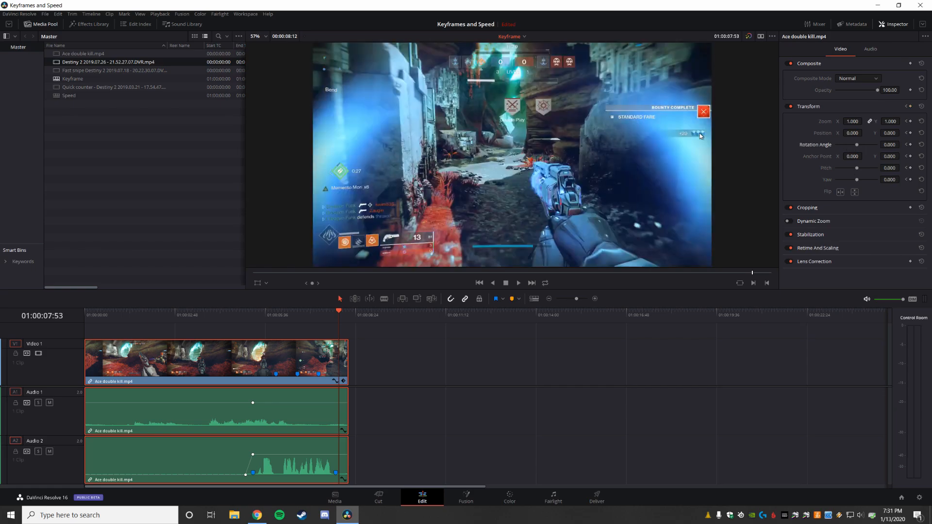